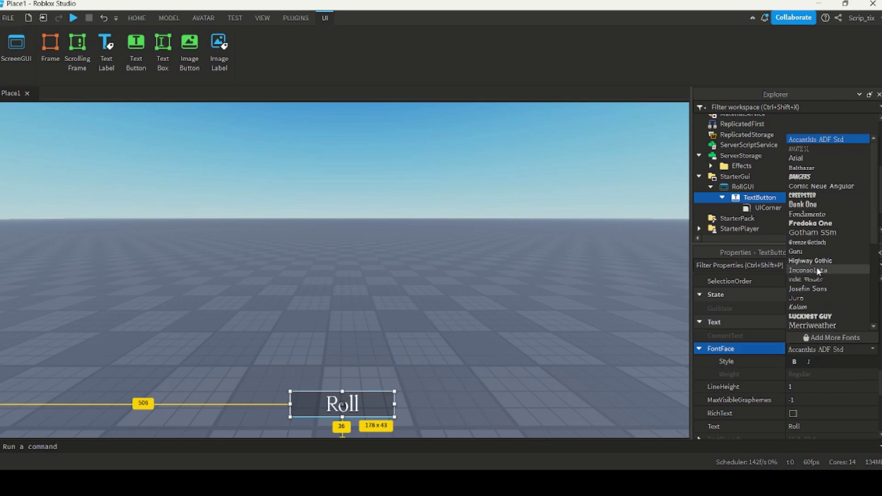
Give the Roll button the Highway Gothic font and a white background colour.
click(837, 263)
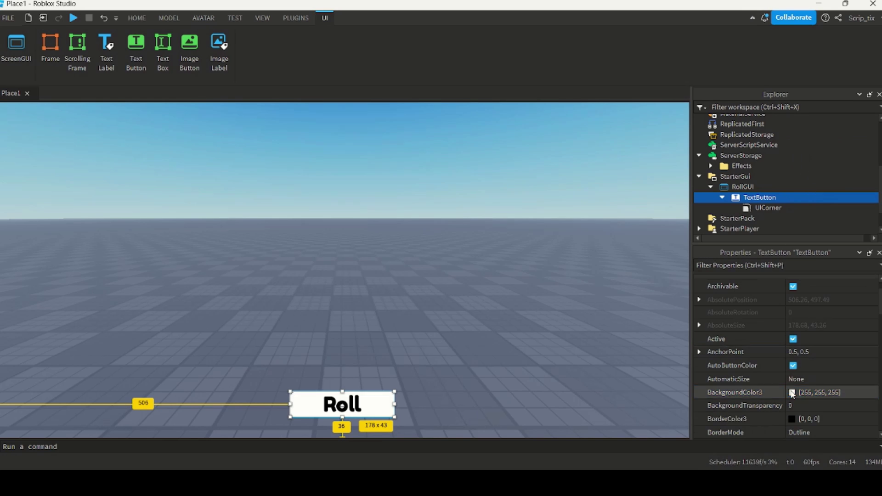
click(791, 393)
drag(580, 251, 597, 348)
click(518, 344)
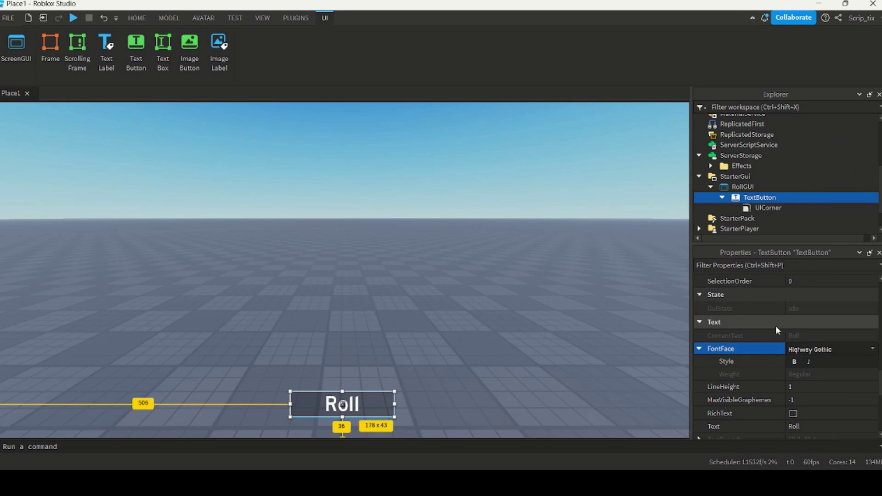
Add a UIStroke to the Roll button in Border mode with thickness 2.
click(784, 197)
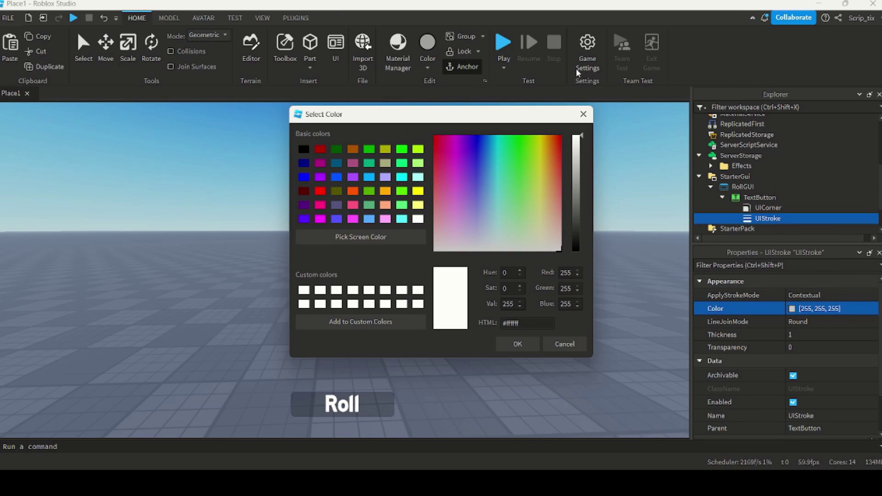
click(518, 344)
click(822, 295)
click(805, 310)
click(809, 335)
text(2)
Insert a RollDisplay Frame under RollGUI with background transparency 0.8.
click(760, 187)
click(733, 231)
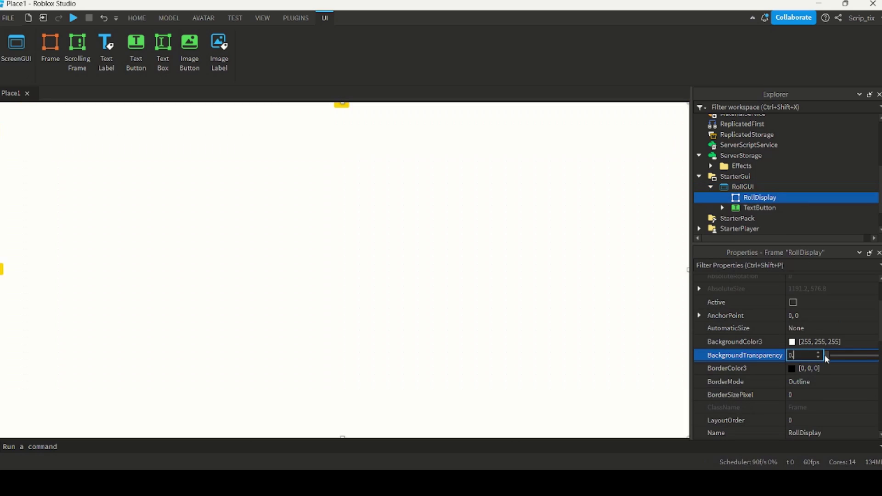
text(8)
key(Return)
Make the roll display background black and duplicate the Equip button beside it.
click(791, 345)
drag(578, 217, 572, 301)
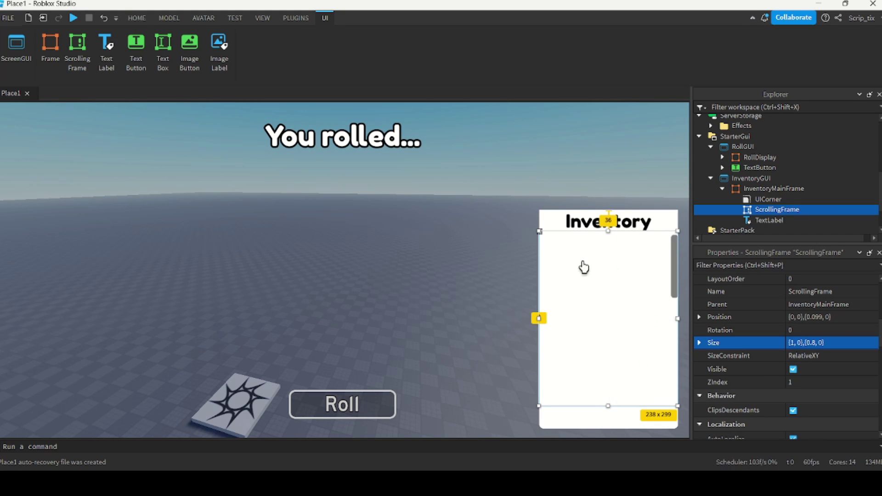
right_drag(473, 256, 468, 261)
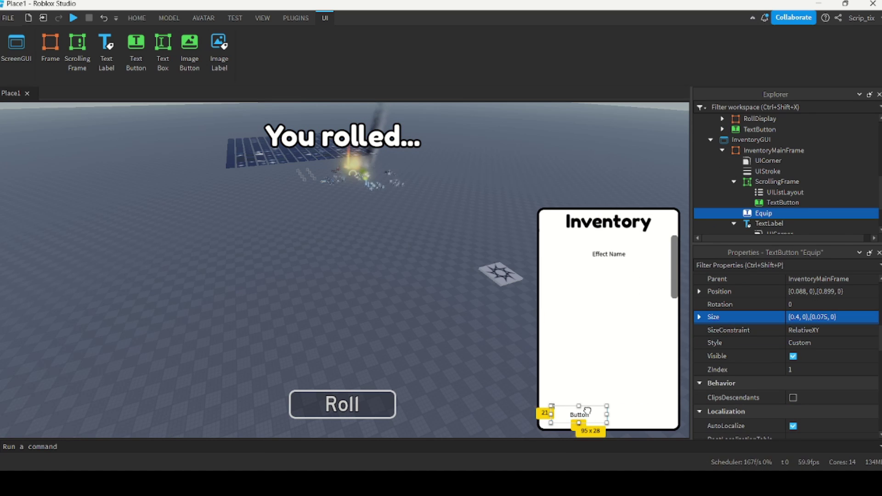
key(ctrl+d)
drag(588, 410, 612, 417)
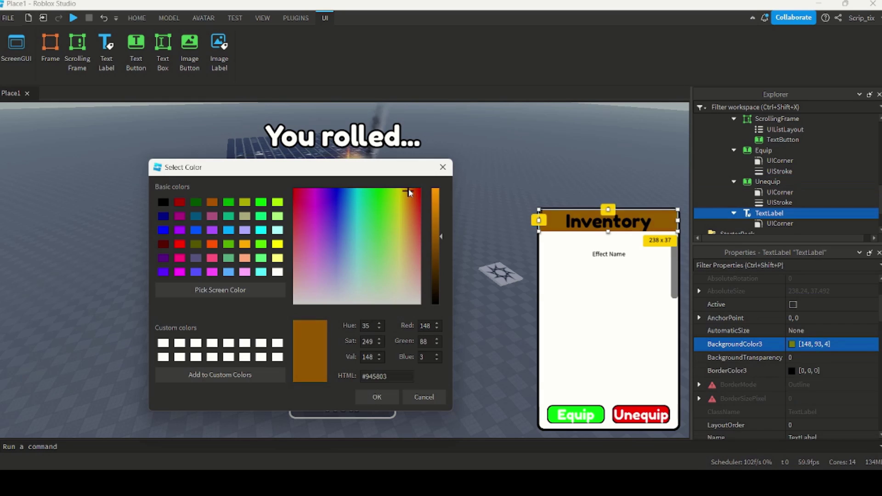
Colour the inventory TextLabel and ScrollingFrame backgrounds brown.
click(409, 188)
click(377, 398)
click(648, 357)
click(823, 344)
text(148, 91, 0)
key(Return)
Insert a RemoteEvent into ReplicatedStorage.
click(626, 257)
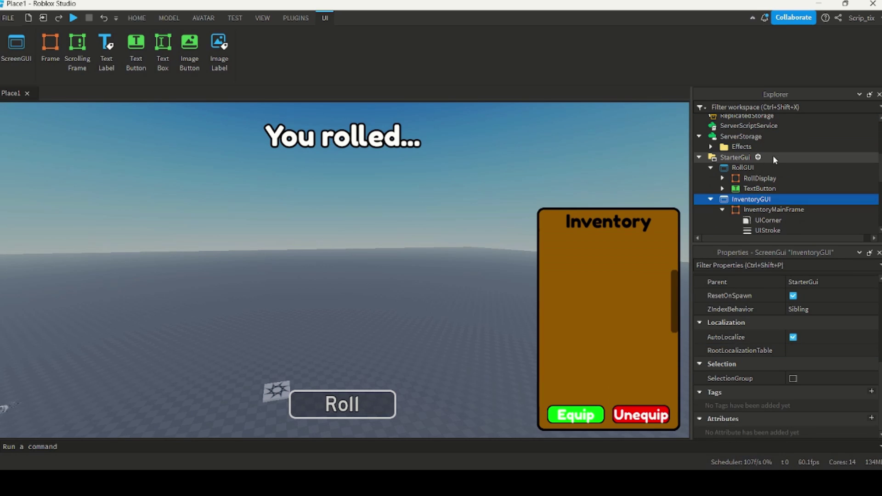
scroll(771, 161, up, 1)
click(786, 145)
text(remote)
click(767, 175)
Add a LocalScript to RollButton, starting with a rollEvent line getting ReplicatedStorage.
scroll(749, 202, down, 1)
click(759, 199)
scroll(774, 206, down, 1)
click(783, 169)
click(727, 214)
key(ctrl+a)
text(local )
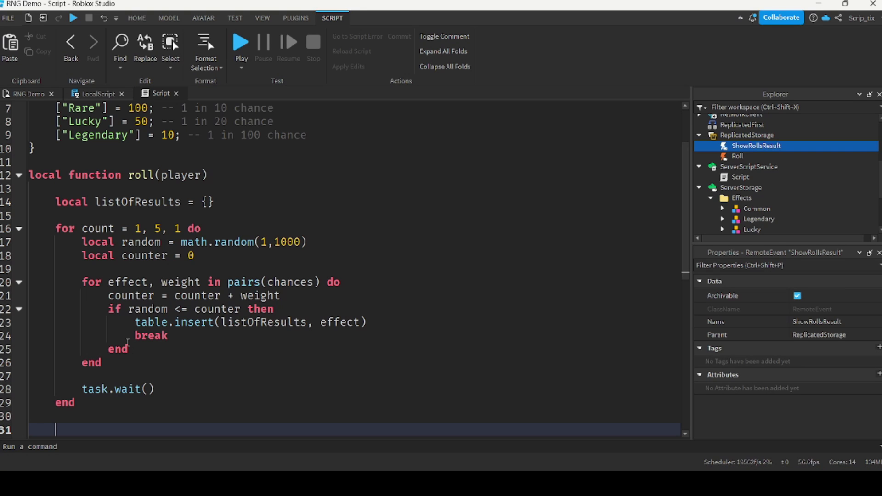
Add showRollsResultEvent:FireClient(player, listOfResults) to send roll results to the player.
text(show)
key(Tab)
text(:FireCl)
key(Tab)
text((player, listOfResults)
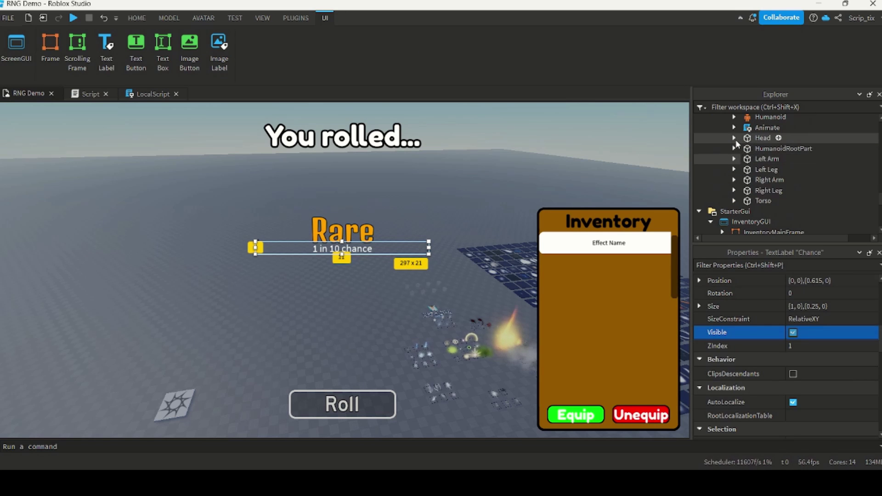
Set the Lucky title colour to 0, 255, 42 and the Legendary title font to Bangers.
click(745, 163)
click(745, 163)
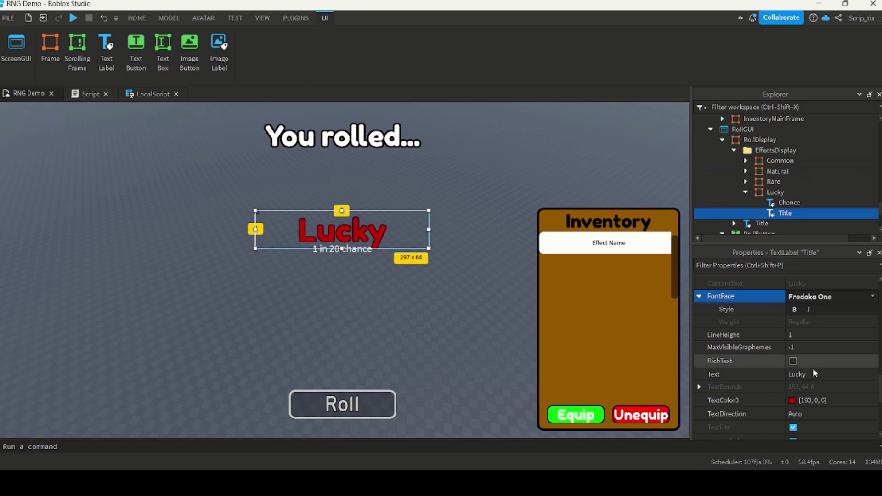
click(819, 401)
text(0, 255, 42)
key(Return)
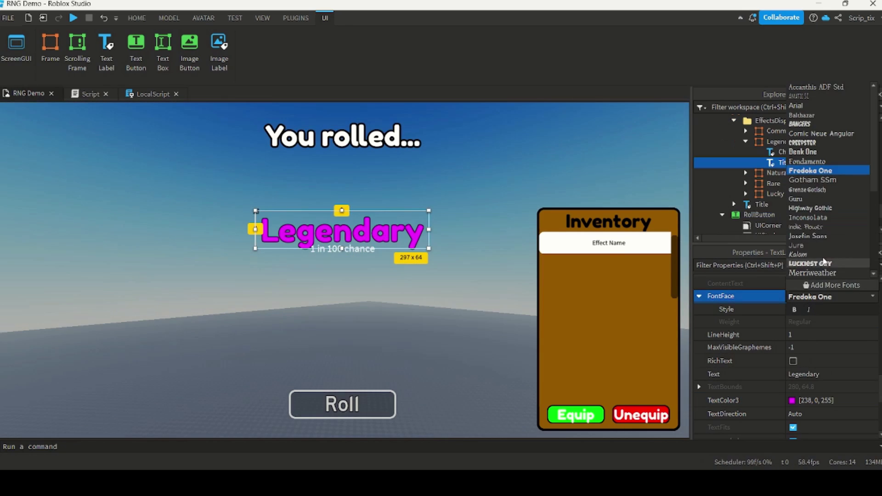
click(801, 124)
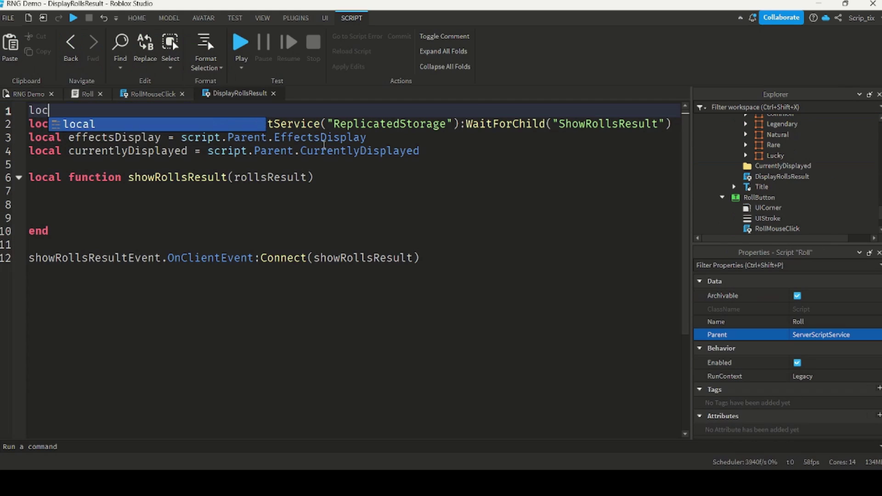
In DisplayRollsResult, get TweenService and change the y scale to 0.4.
text(TweenService = game:GetService("T)
key(Tab)
key(Return)
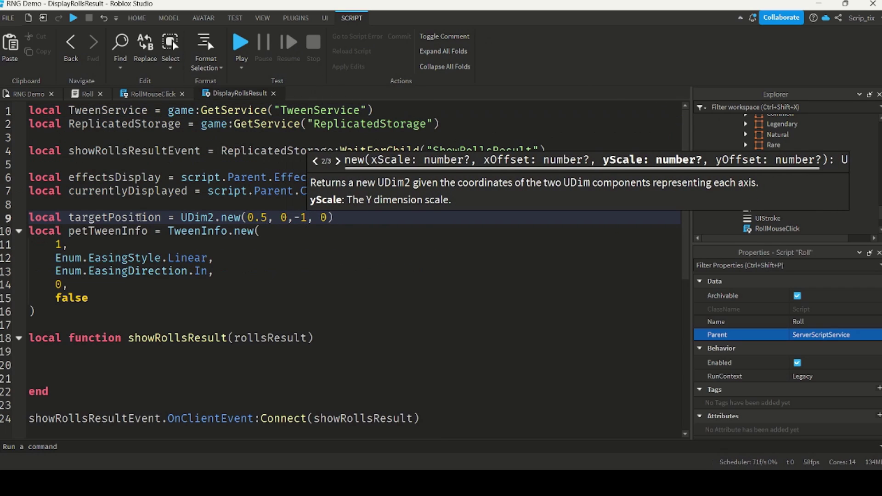
key(BackSpace)
key(BackSpace)
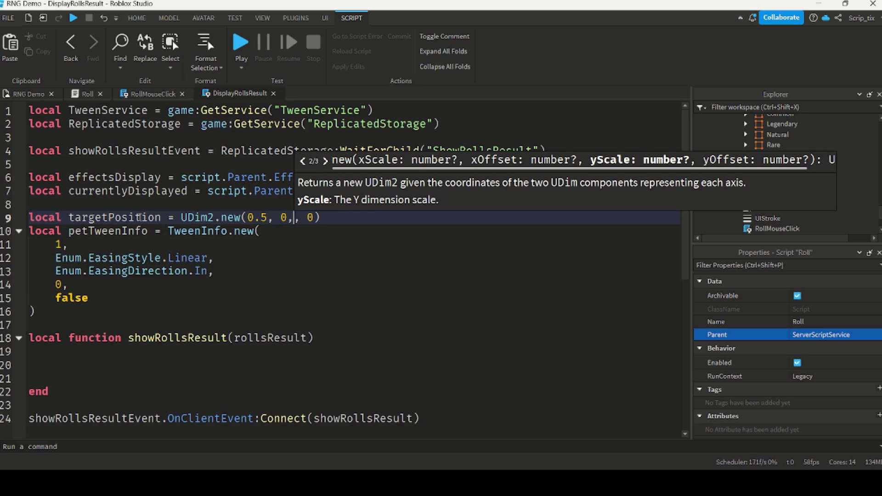
text(0.4)
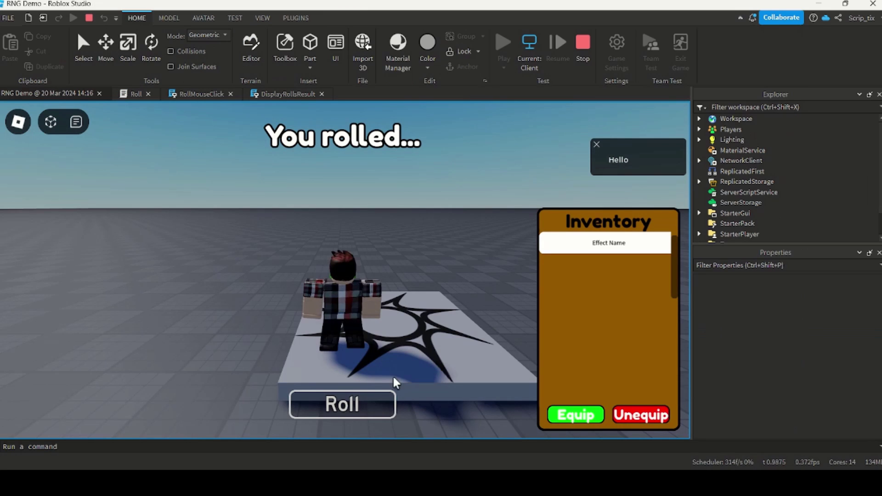
Roll twice in the playtest, then name PlayerDataFolder by UserId and parent it to GlobalFolder.
click(363, 410)
click(372, 406)
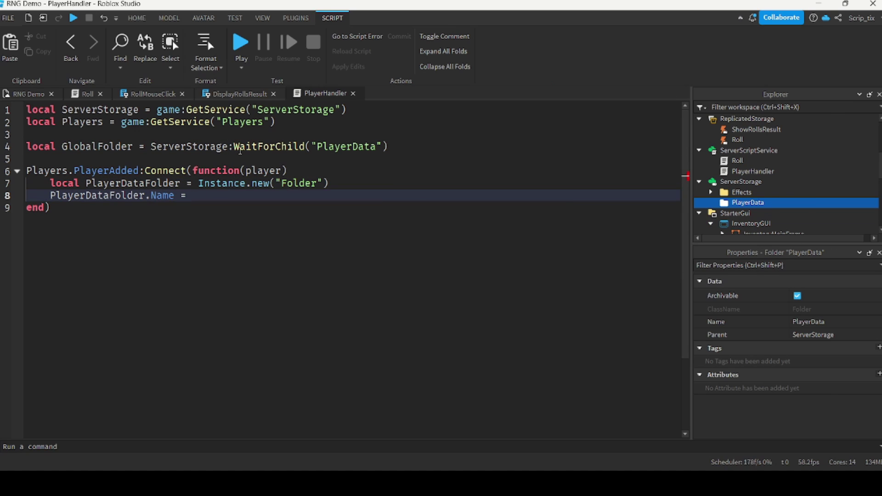
text(player.UserId)
key(Return)
text(PlayerDataFolder.Parent = GlobalFolder)
key(Return)
key(Return)
Create an 'Inventory' folder and parent it to PlayerDataFolder.
text(local InventoryFolder = Instance.new("Folder"))
key(Return)
text(InventoryFolder.Name = "Inventory")
key(Return)
text(InventoryFolder.Parent = PlayerDataFolder)
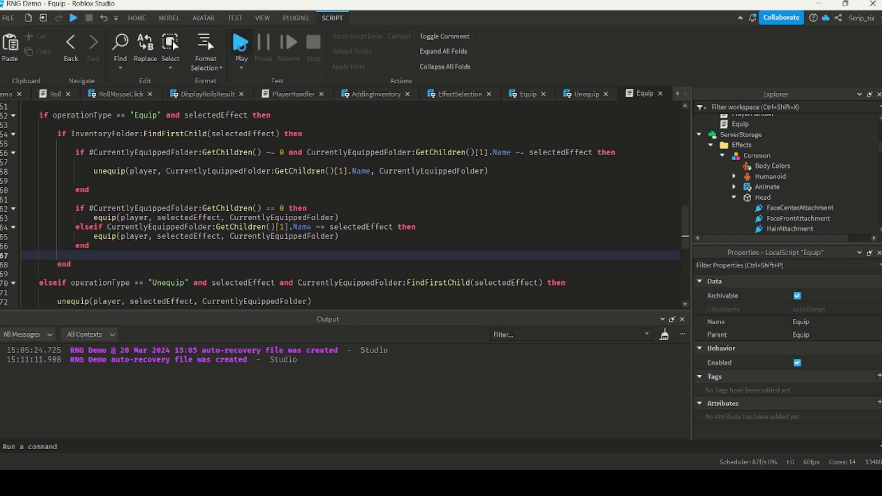
Start a playtest with F5 and roll, getting a RARE 1-in-10 result.
key(F5)
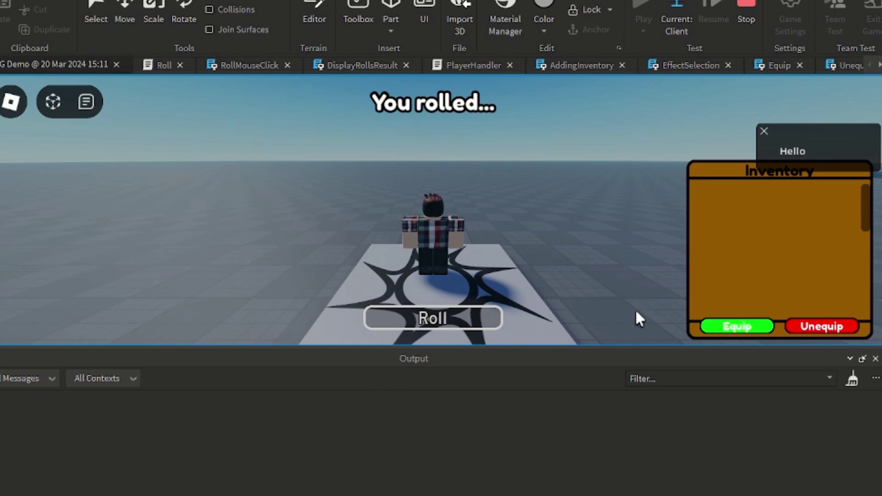
click(451, 319)
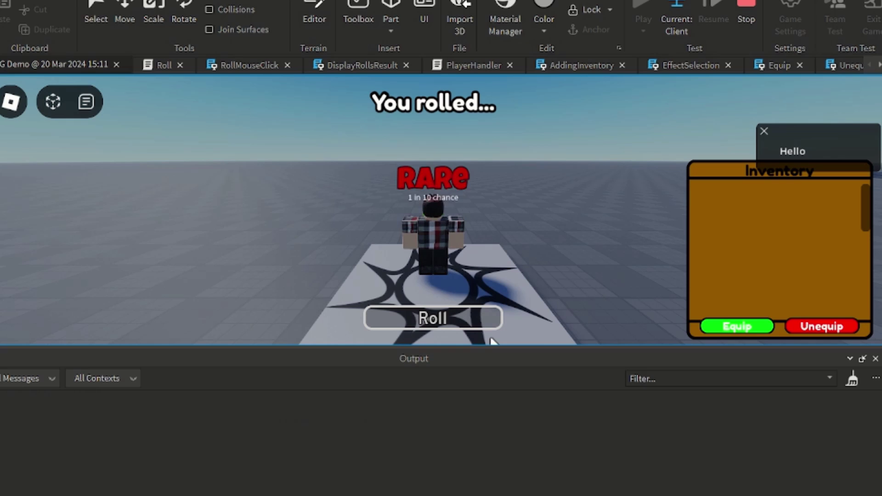